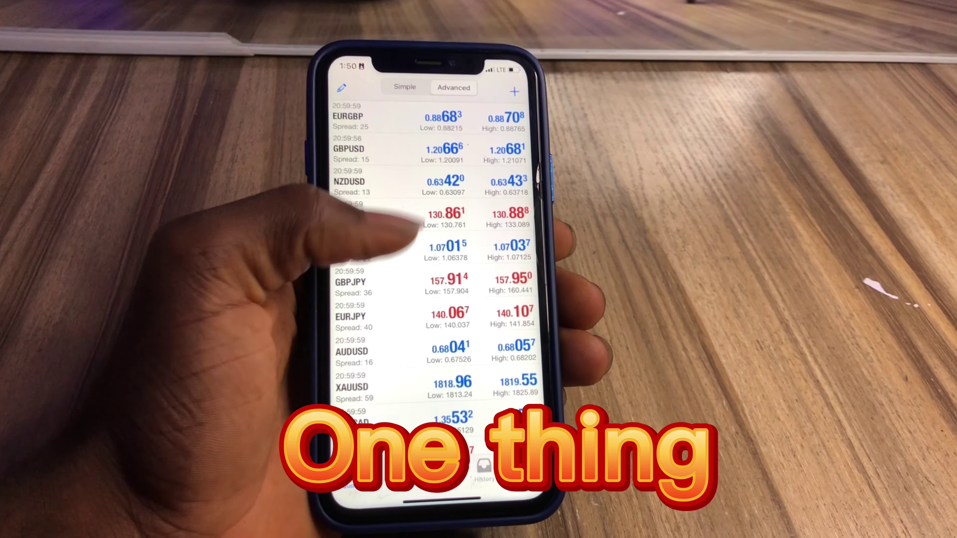
Step: Bring up the Trade, Details and Cancel options for GBPUSD in MetaTrader's Quotes list
left_click(371, 133)
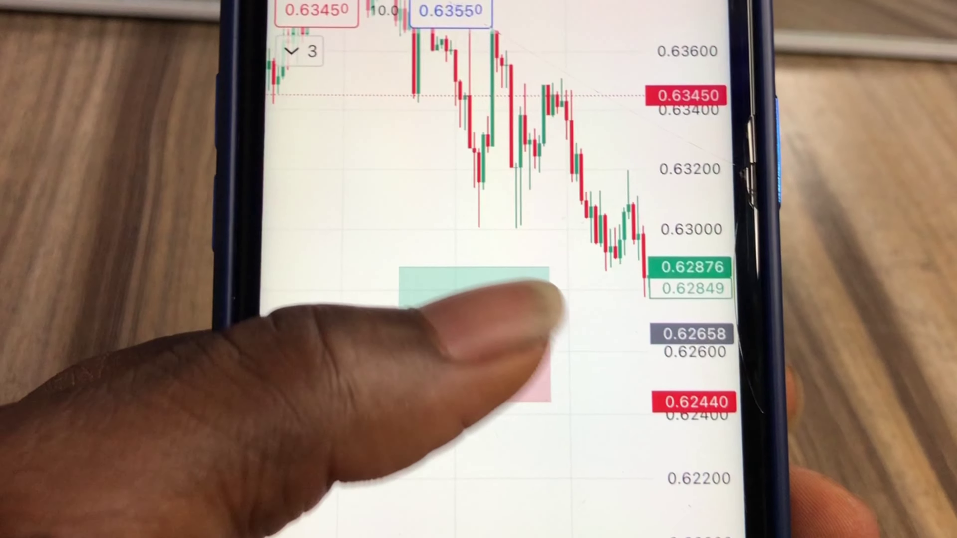
Step: Select the short position box and lower its stop-loss to 0.62263, for a 0.56 risk/reward
left_click(527, 302)
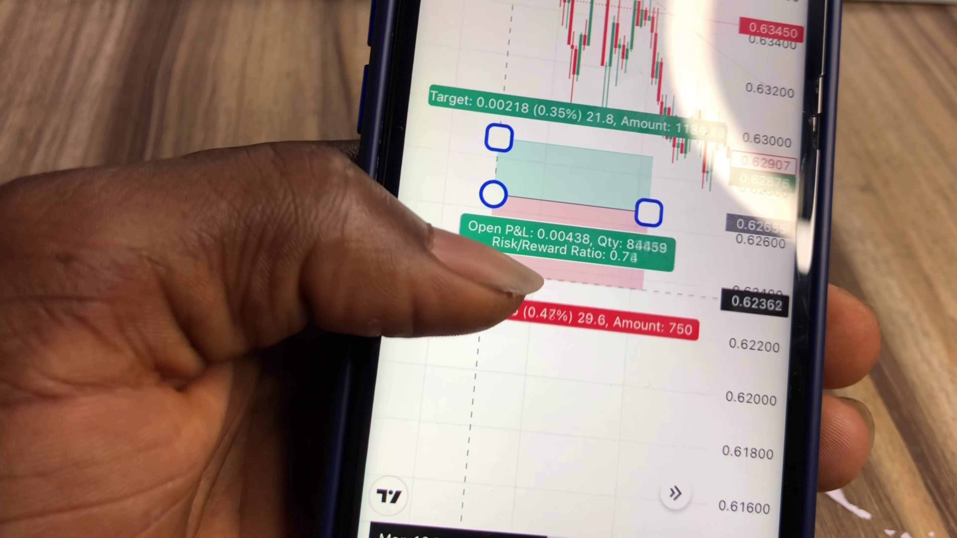
left_click_drag(535, 289, 540, 329)
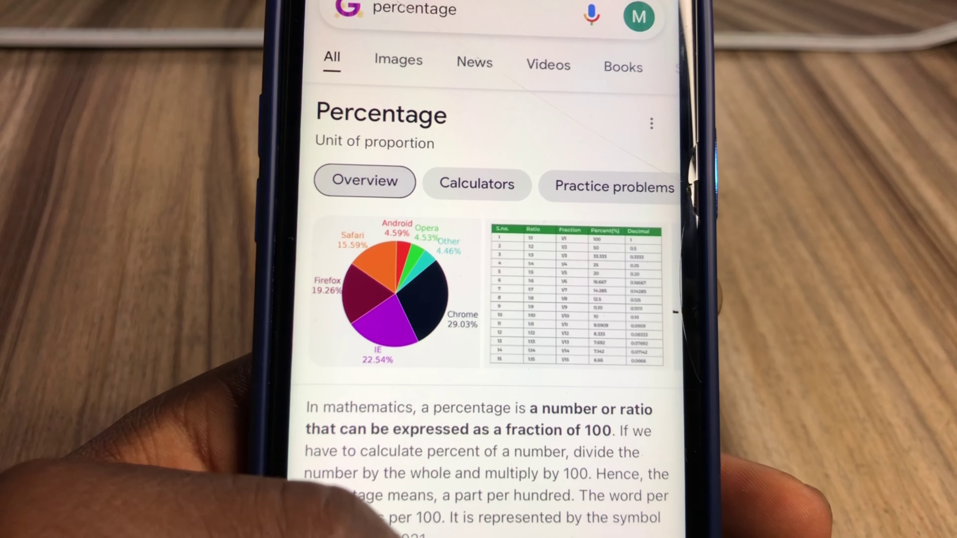
scroll(452, 414, "down", 1)
scroll(452, 339, "down", 2)
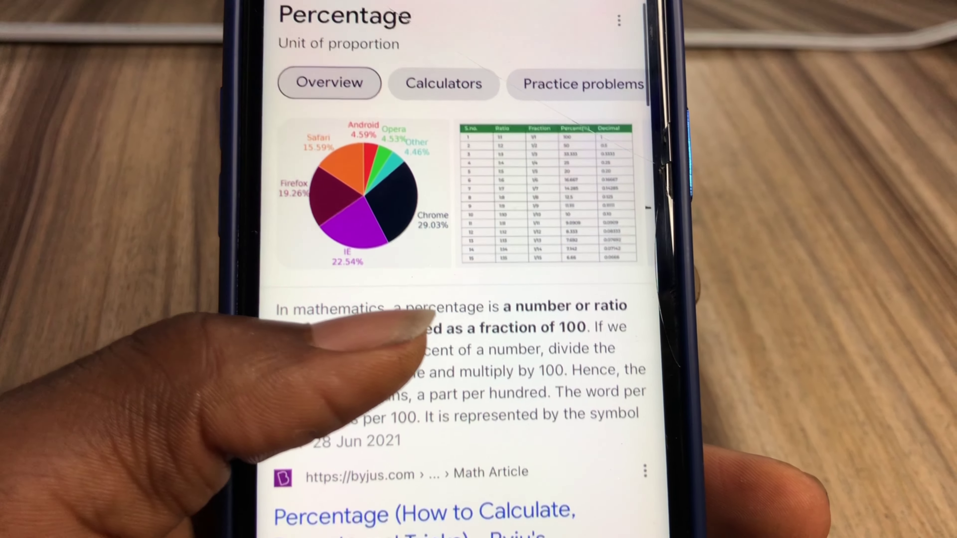
scroll(452, 339, "up", 2)
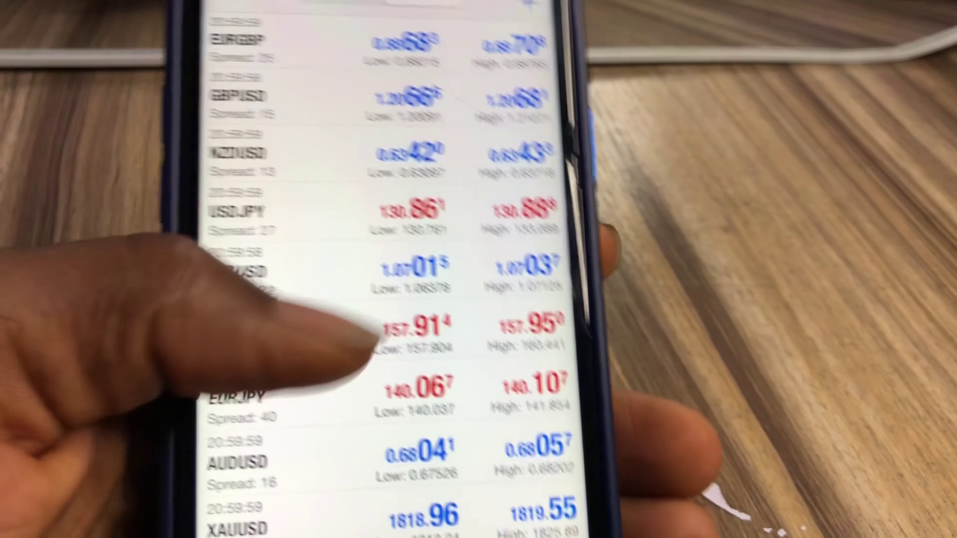
scroll(339, 320, "down", 1)
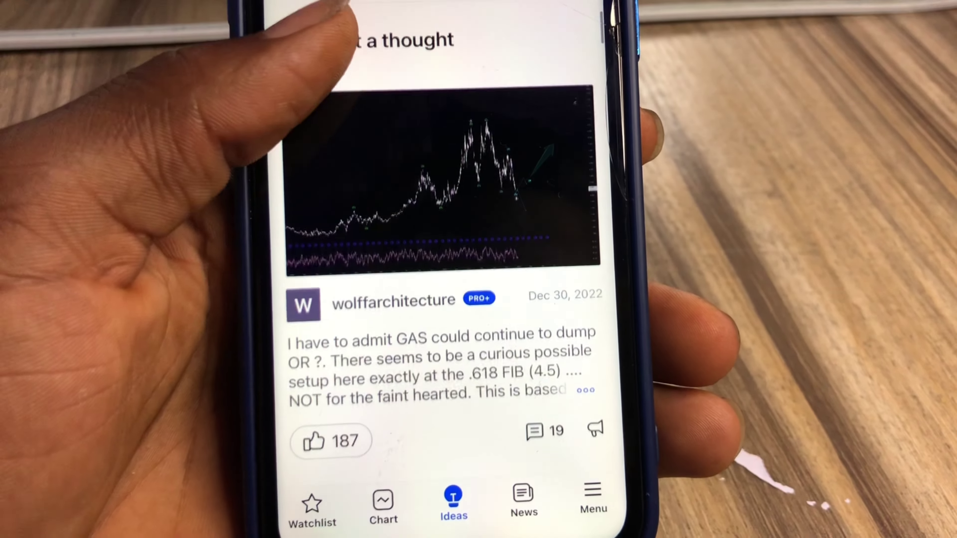
Step: Scroll the Ideas feed to reach the XRP Outlook + Structure post
scroll(433, 264, "down", 3)
scroll(433, 264, "down", 5)
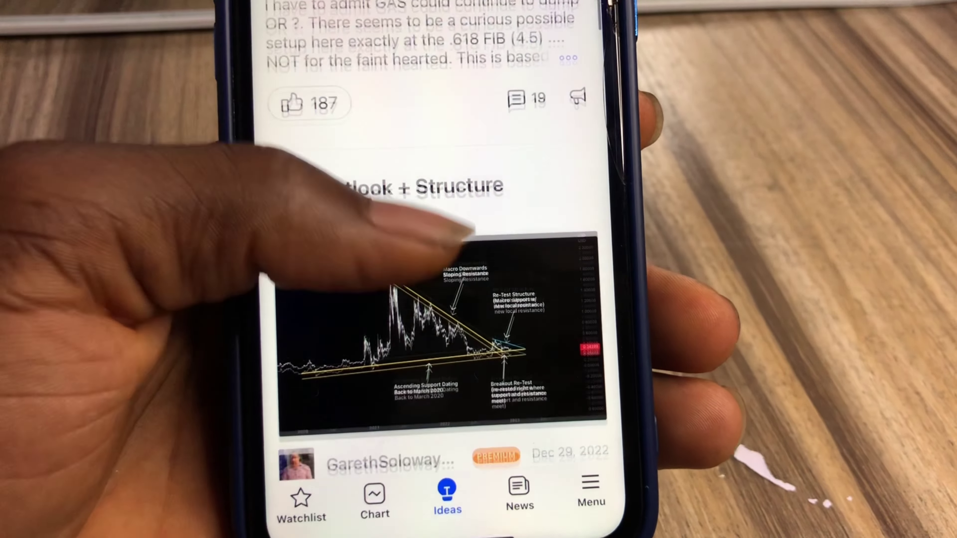
scroll(433, 264, "down", 3)
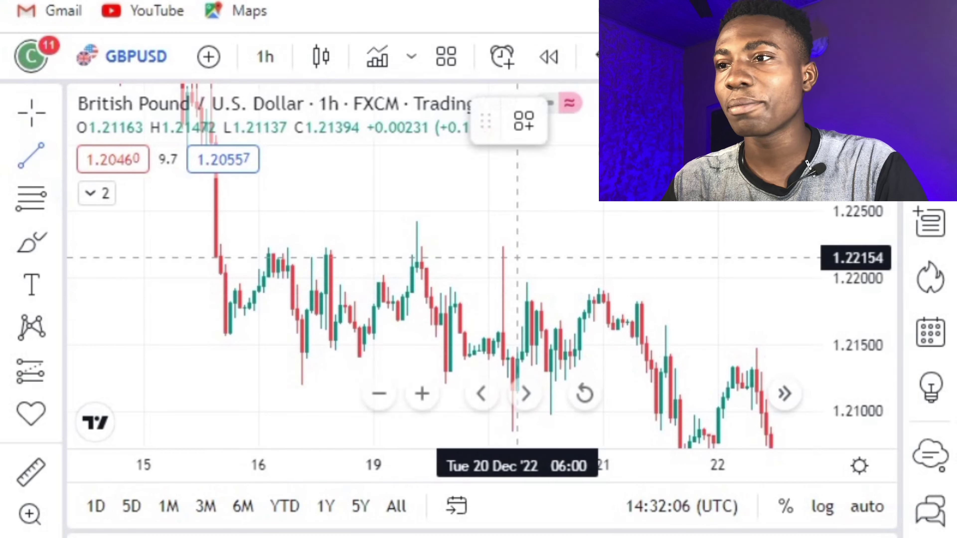
Step: Draw a horizontal trend line near 1.2219 from the 15 Dec high to 22 Dec
left_click(187, 254)
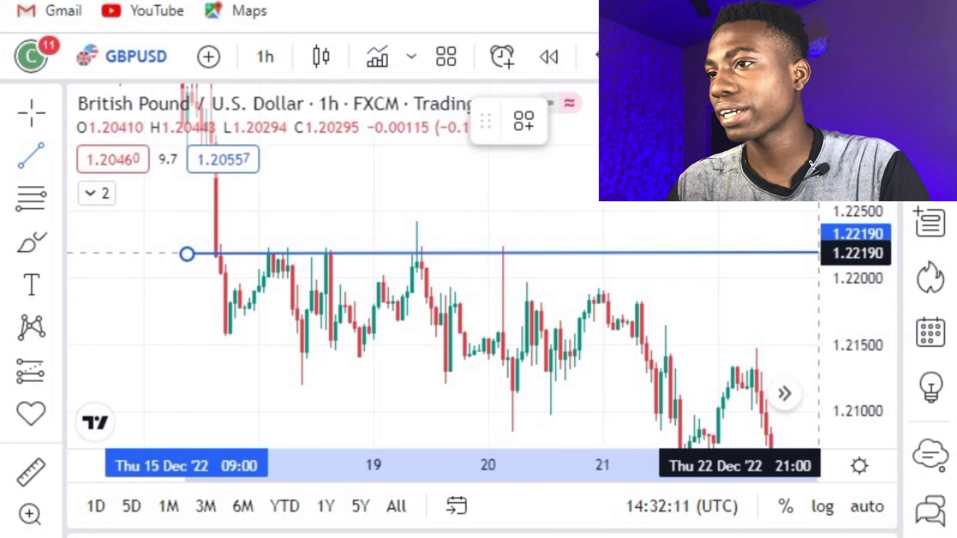
left_click(765, 254)
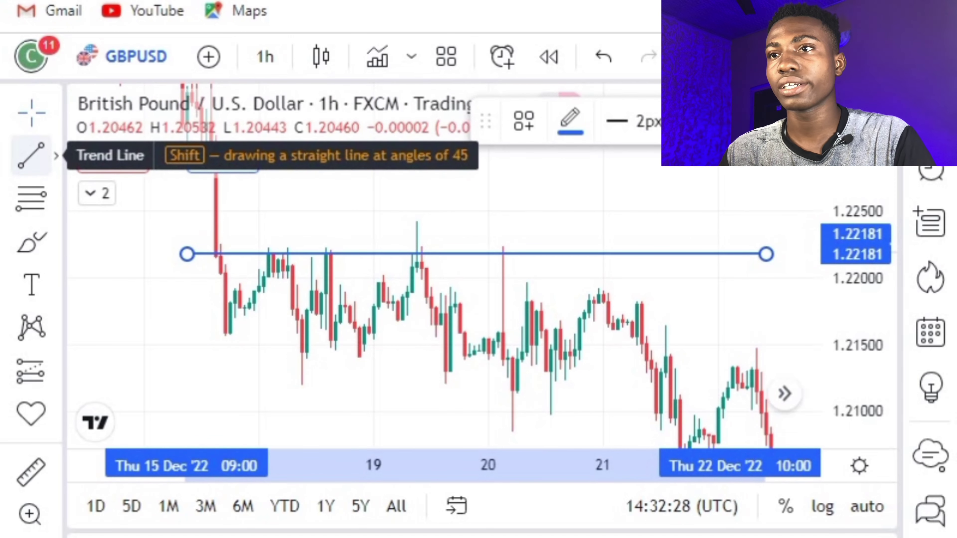
left_click(31, 154)
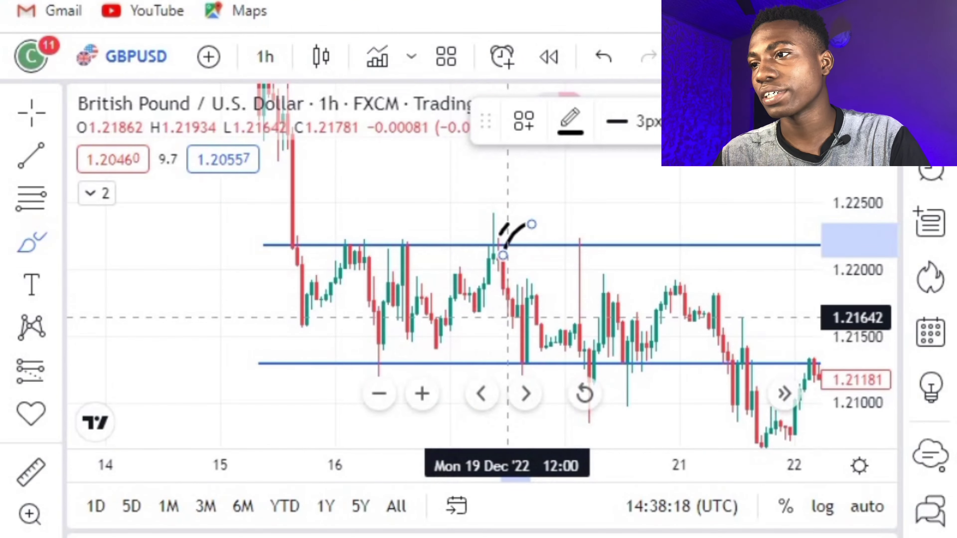
Step: Brush a black mark along the Dec 19 price touch of the upper horizontal line
left_click_drag(508, 322, 646, 356)
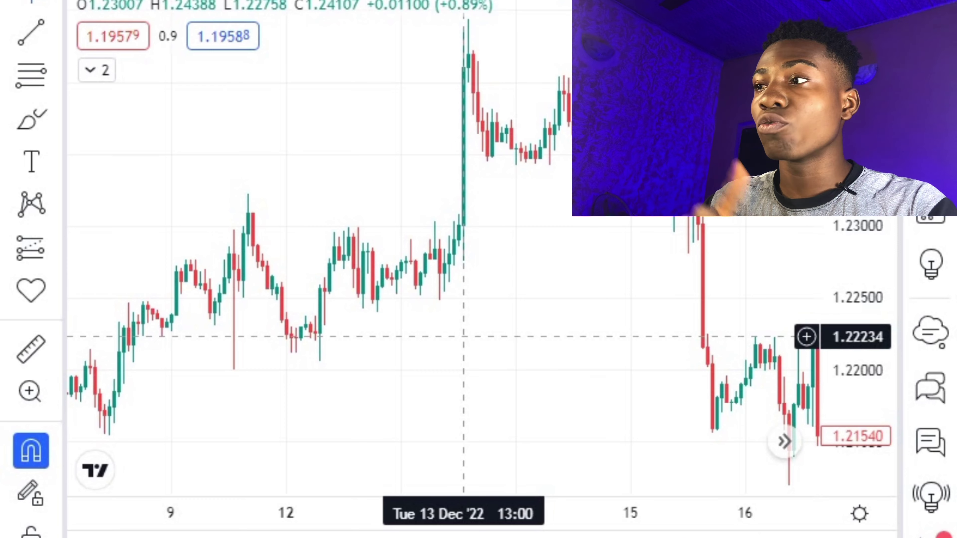
Step: With the Brush, sketch a rise under 9–13 Dec, a fall after the mid-December peak, and another stroke
left_click(31, 120)
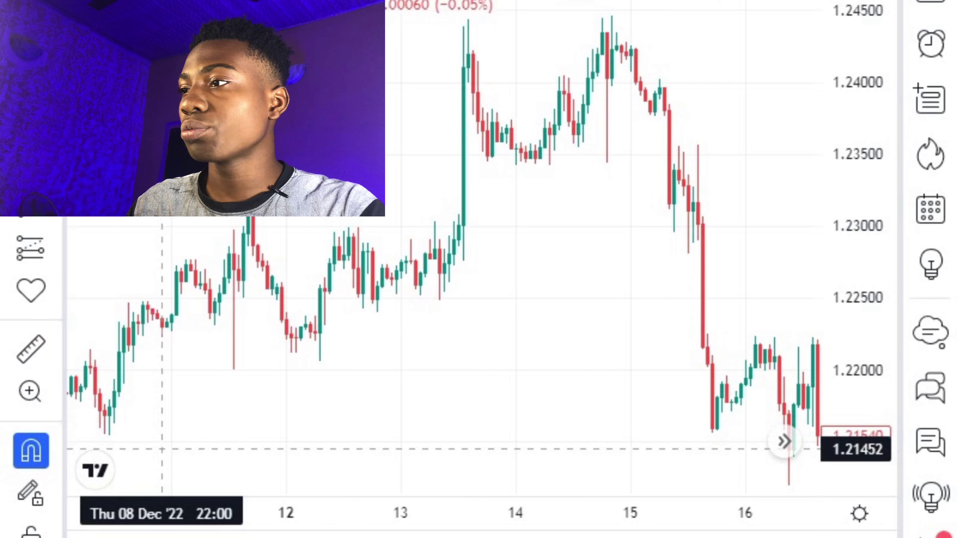
mouse_move(165, 446)
left_mouse_down()
mouse_move(386, 281)
mouse_move(416, 315)
left_mouse_up()
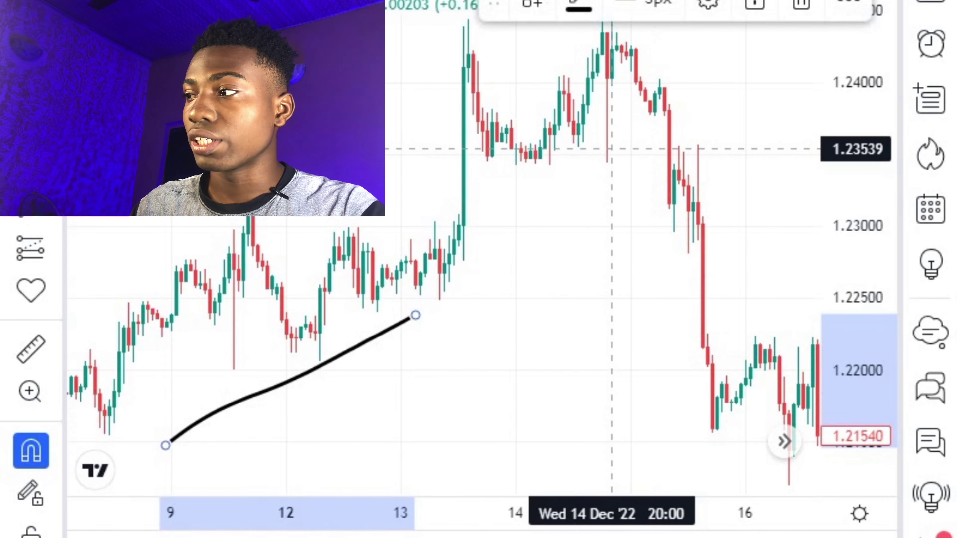
left_click_drag(613, 149, 705, 416)
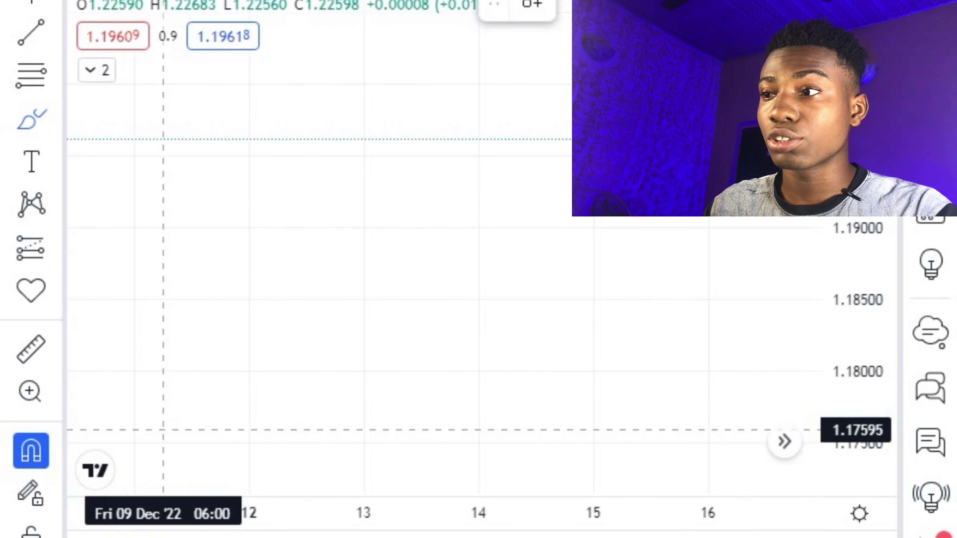
mouse_move(152, 421)
left_mouse_down()
mouse_move(163, 363)
mouse_move(216, 387)
mouse_move(240, 249)
mouse_move(315, 314)
mouse_move(364, 152)
left_mouse_up()
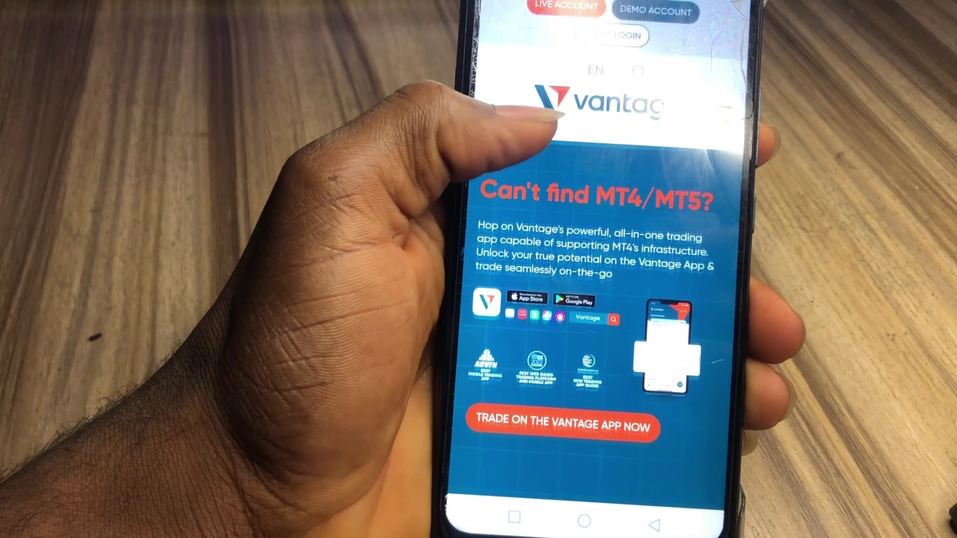
Step: Scroll down the Vantage homepage and switch its price table to COMMODITIES
scroll(583, 302, "down", 5)
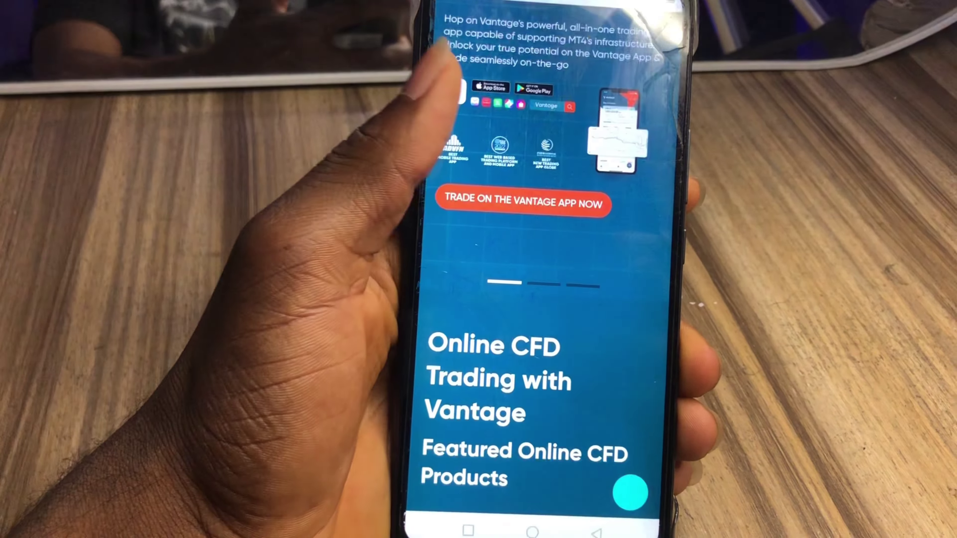
scroll(546, 263, "down", 10)
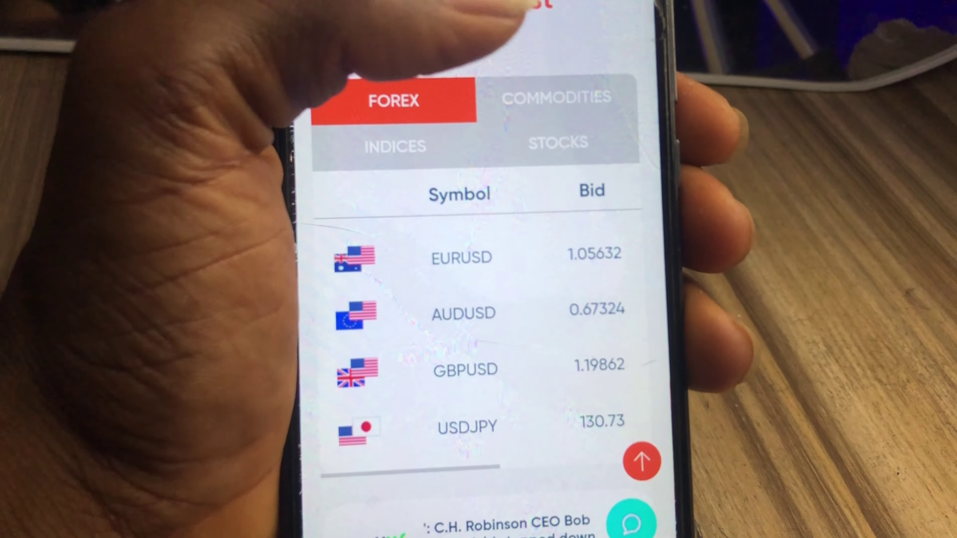
left_click(564, 103)
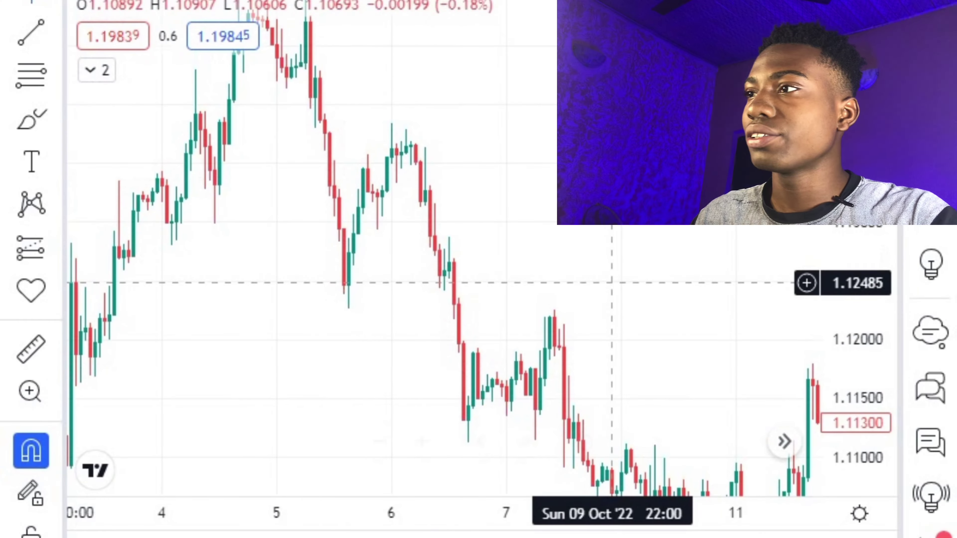
Step: Pan to 5–13 Oct, brush across the early October peak, and bring up the indicator favourites
mouse_move(598, 221)
left_mouse_down()
mouse_move(619, 275)
mouse_move(587, 227)
left_mouse_up()
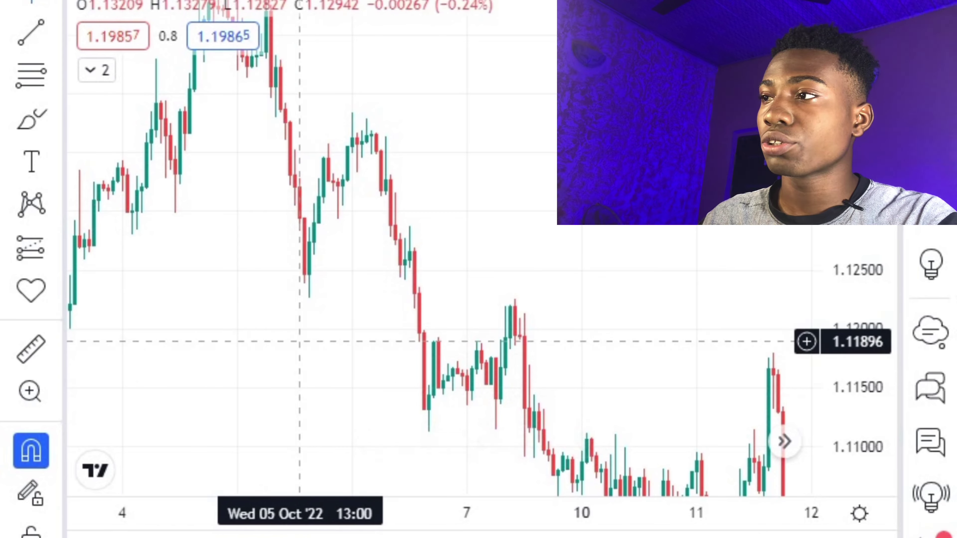
left_click_drag(297, 340, 373, 409)
left_click_drag(564, 316, 327, 124)
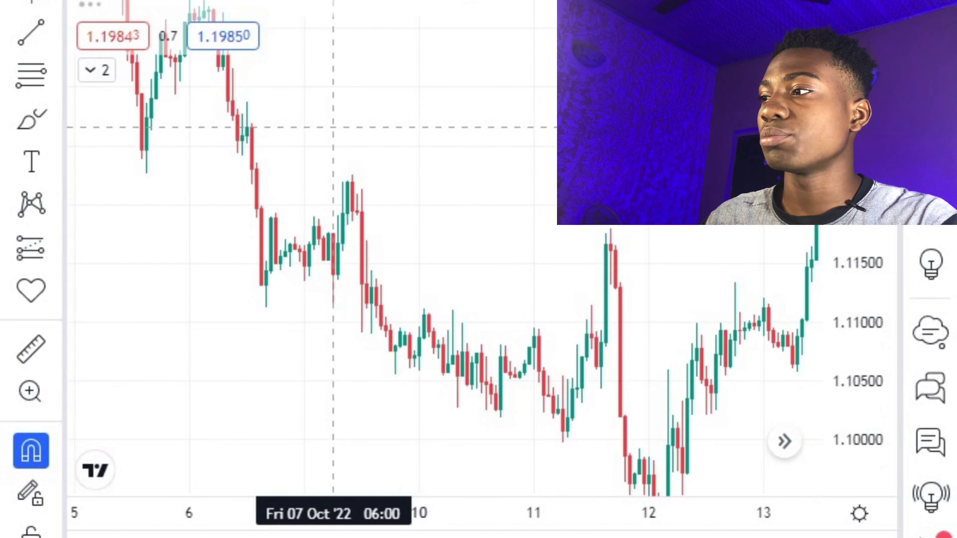
left_click_drag(520, 269, 406, 160)
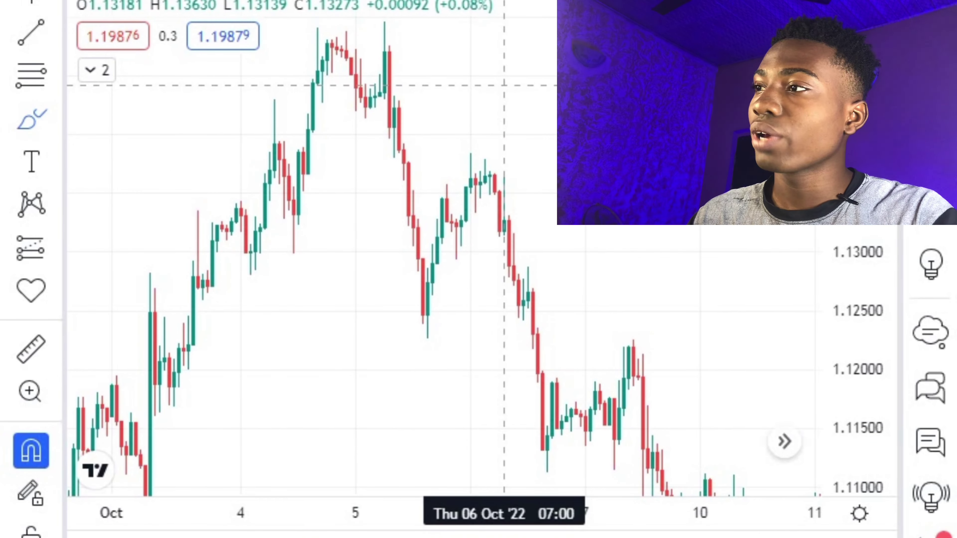
left_click_drag(376, 112, 470, 115)
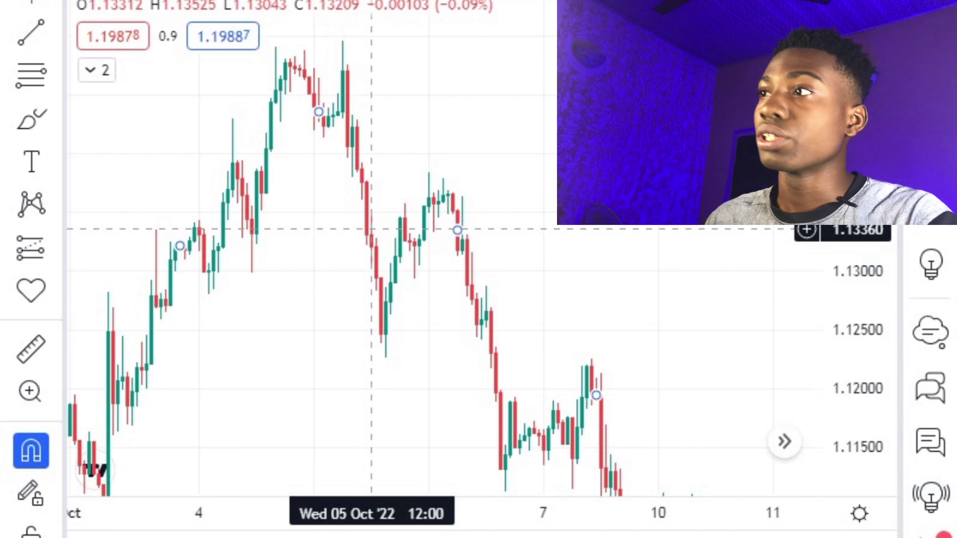
left_click(478, 4)
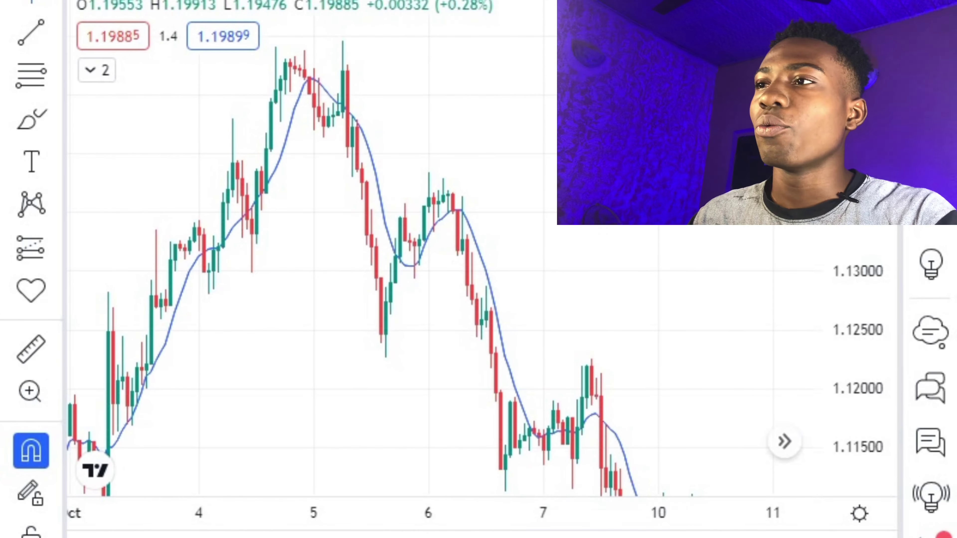
Step: Make the second moving average a red 25-period line and adjust the blue 9-period line's style
left_click(97, 70)
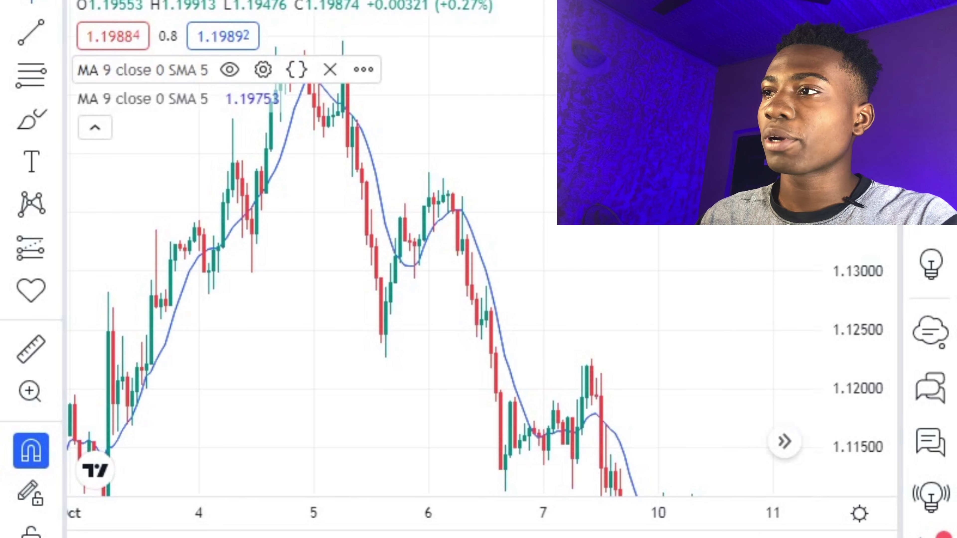
mouse_move(263, 97)
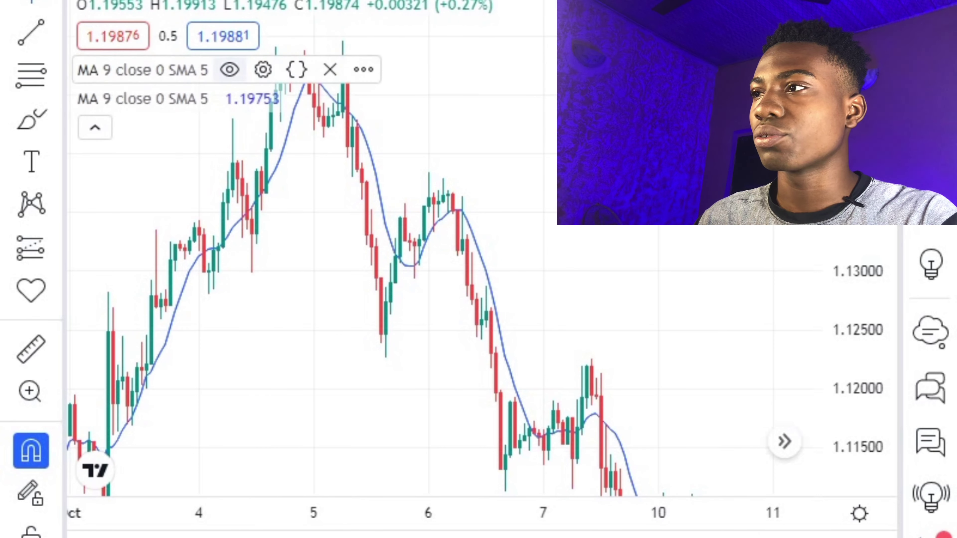
left_click(262, 98)
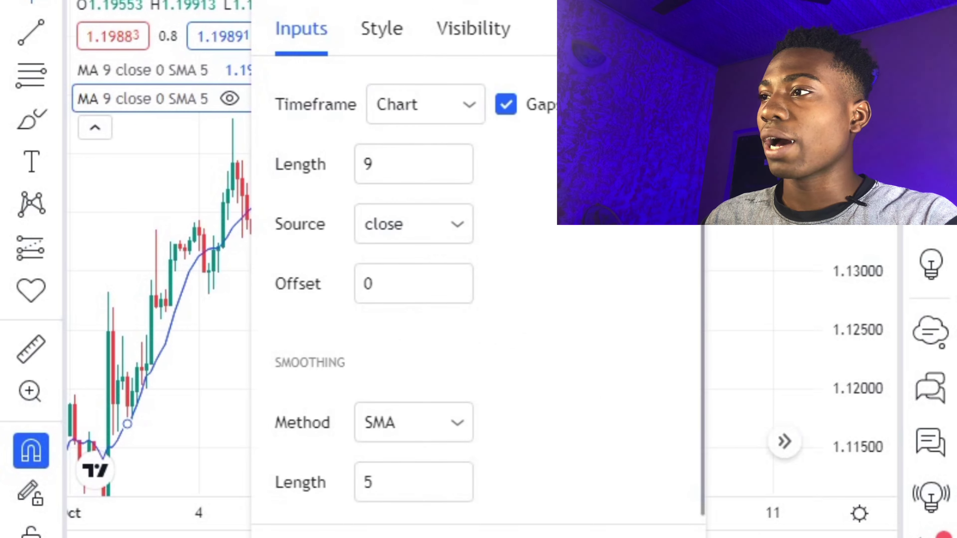
left_click(373, 164)
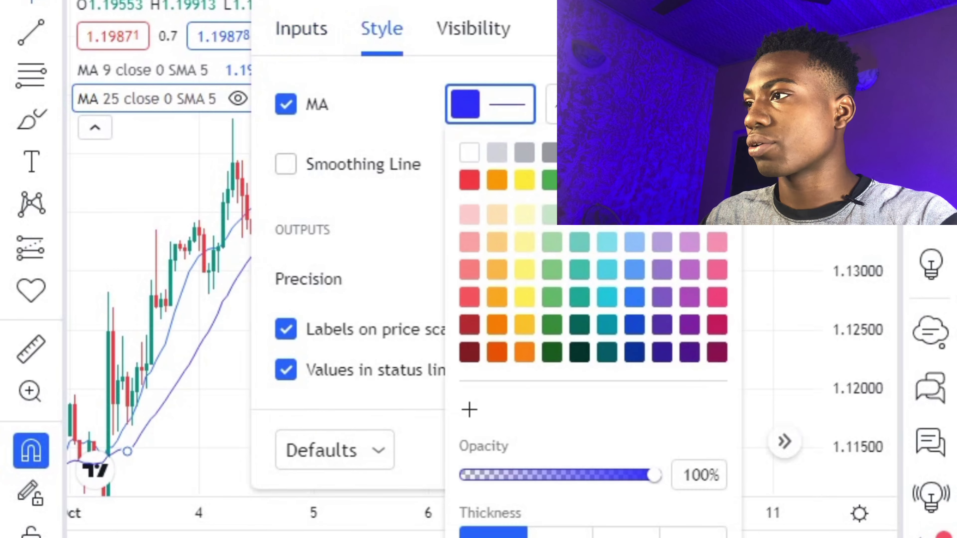
left_click(469, 180)
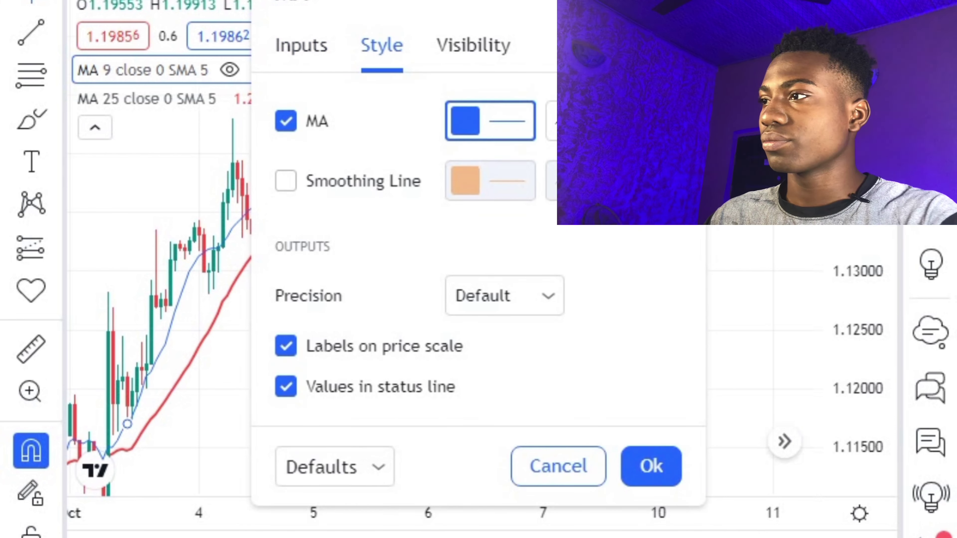
left_click(490, 121)
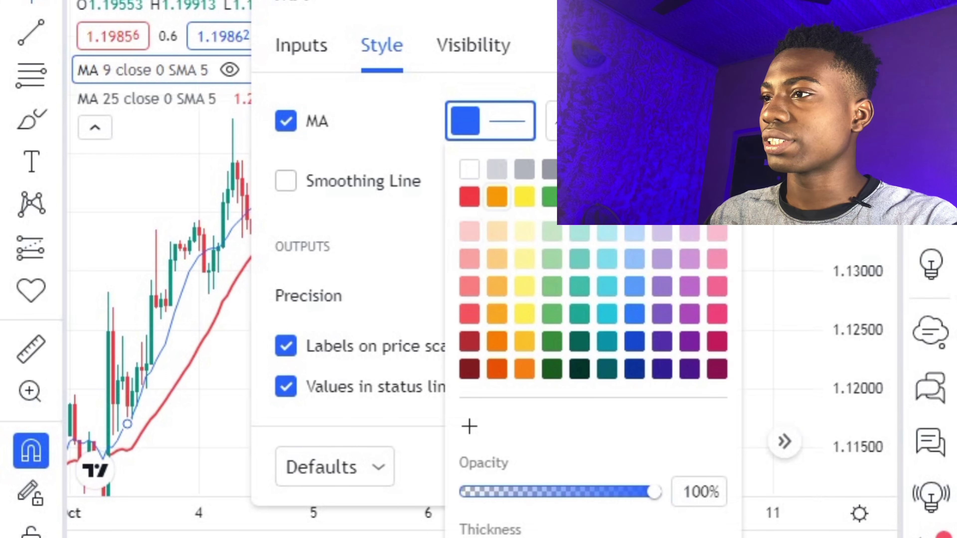
key("Escape")
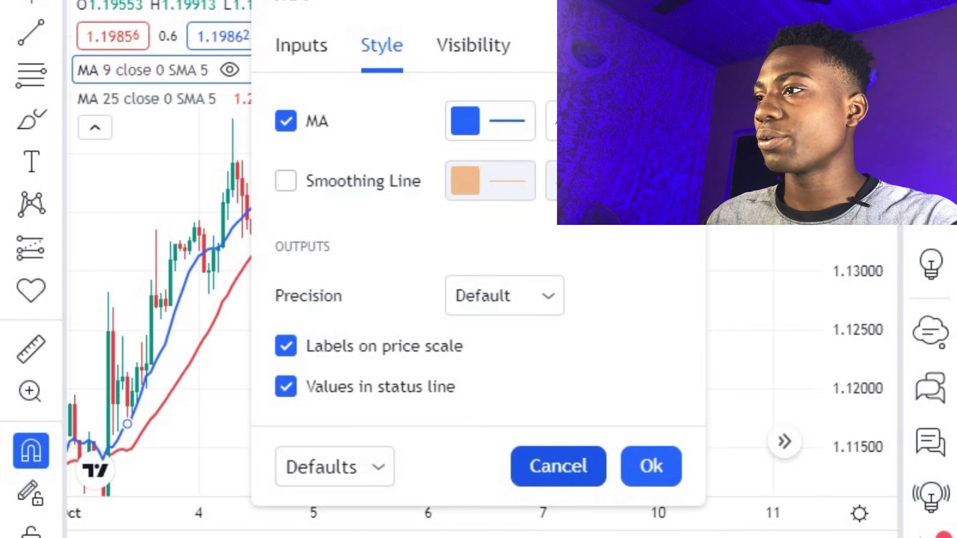
Step: Apply the moving average settings and draw a trend line across the 5 October drop
left_click(649, 466)
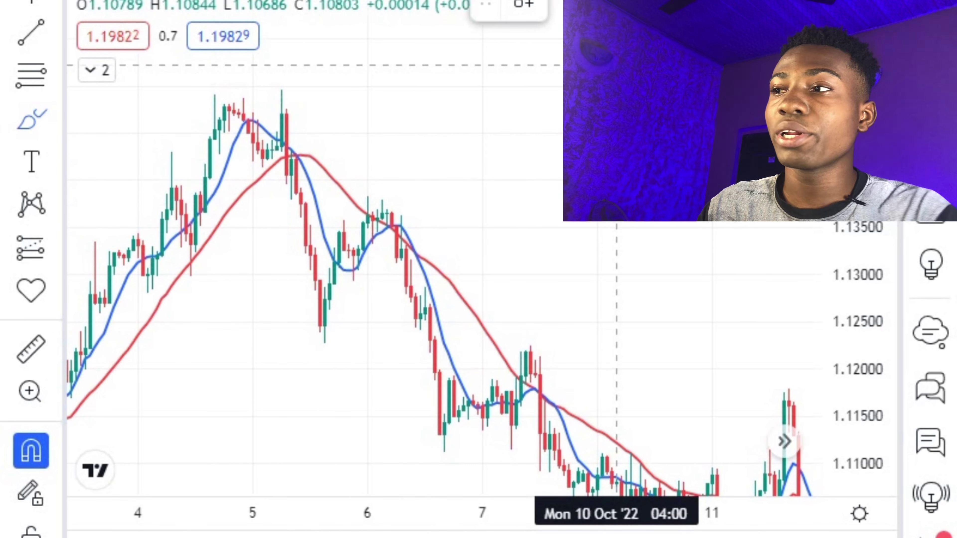
left_click_drag(295, 200, 353, 176)
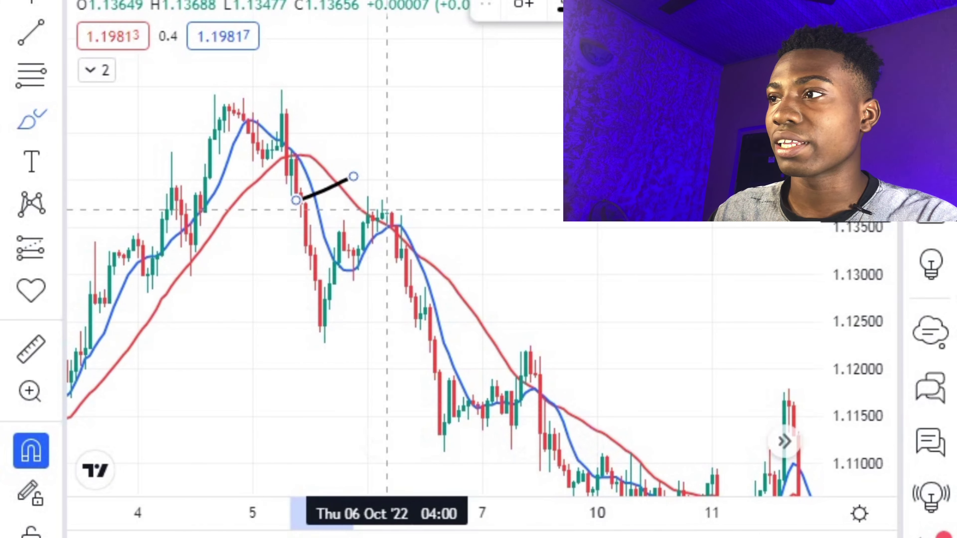
left_click_drag(384, 207, 151, 154)
left_click_drag(172, 247, 499, 303)
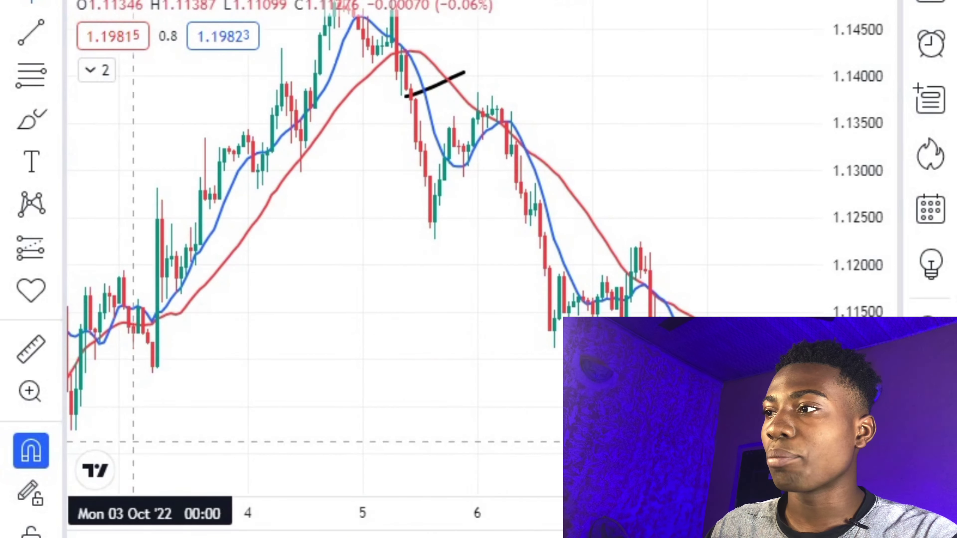
Step: Bring 4–12 Oct back into view and draw a rising curve from the 5 October rebound
left_click_drag(151, 414, 478, 401)
left_click_drag(340, 421, 384, 331)
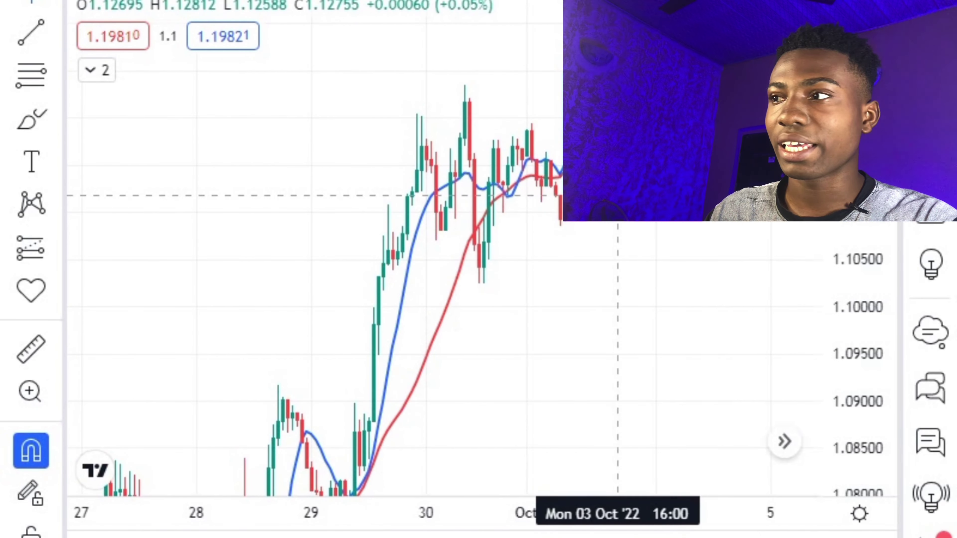
left_click_drag(619, 195, 364, 220)
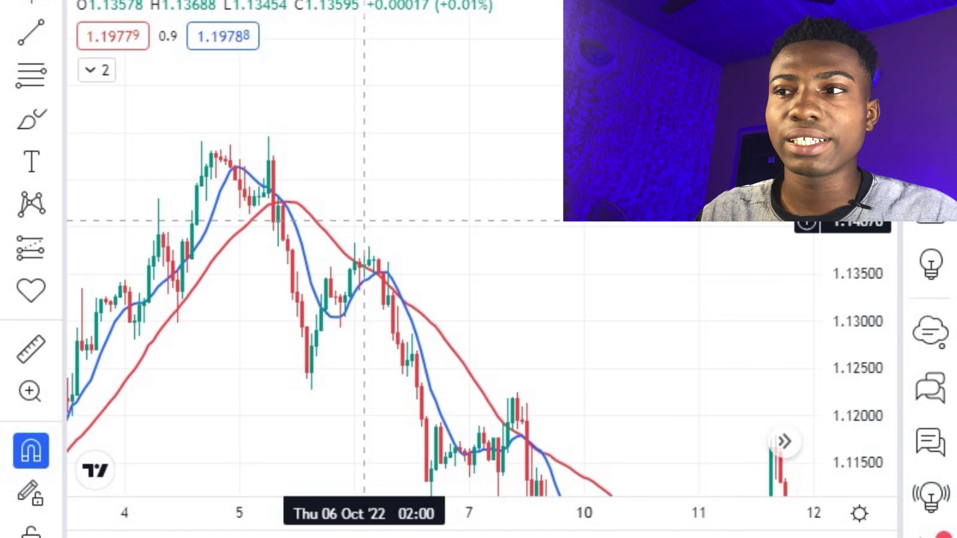
left_click(31, 119)
left_click_drag(331, 264, 431, 180)
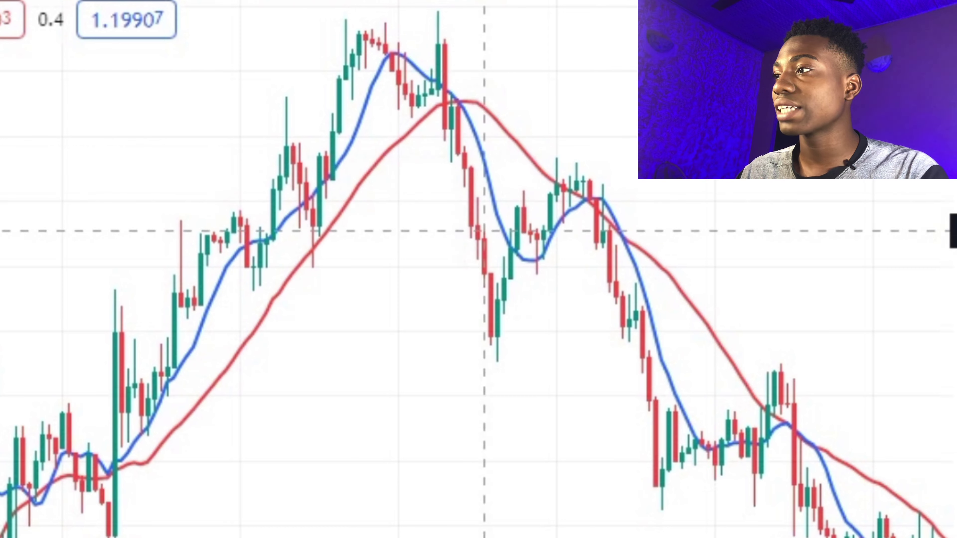
Step: Start a brush mark just below the 5 October low
left_click(493, 352)
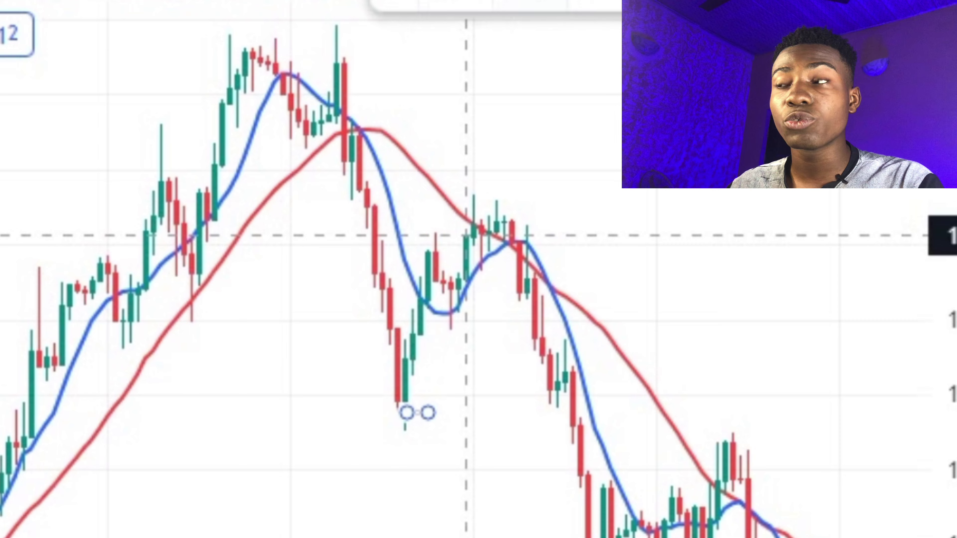
Step: Draw brush strokes around the 6 October moving-average crossover after the second peak
mouse_move(467, 225)
left_mouse_down()
mouse_move(505, 214)
mouse_move(557, 155)
left_mouse_up()
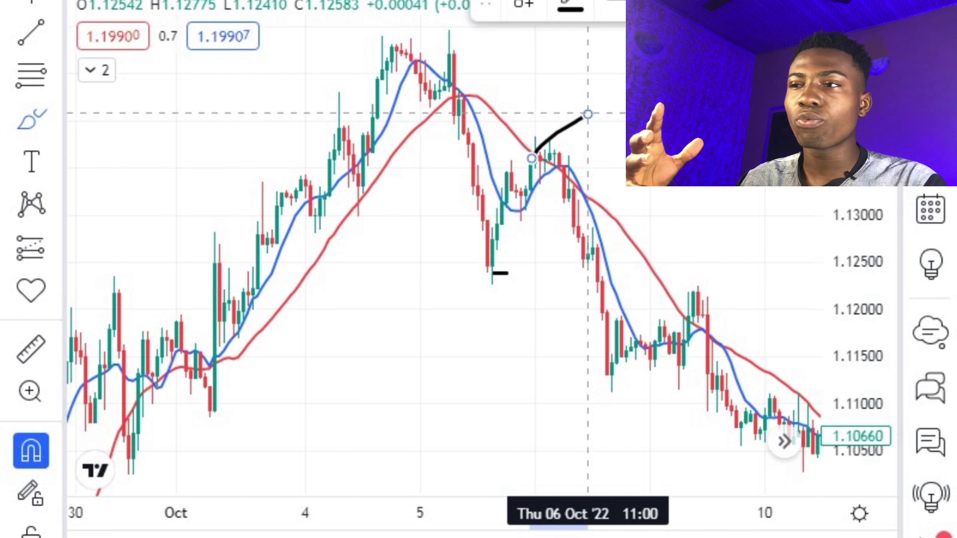
left_click(497, 207)
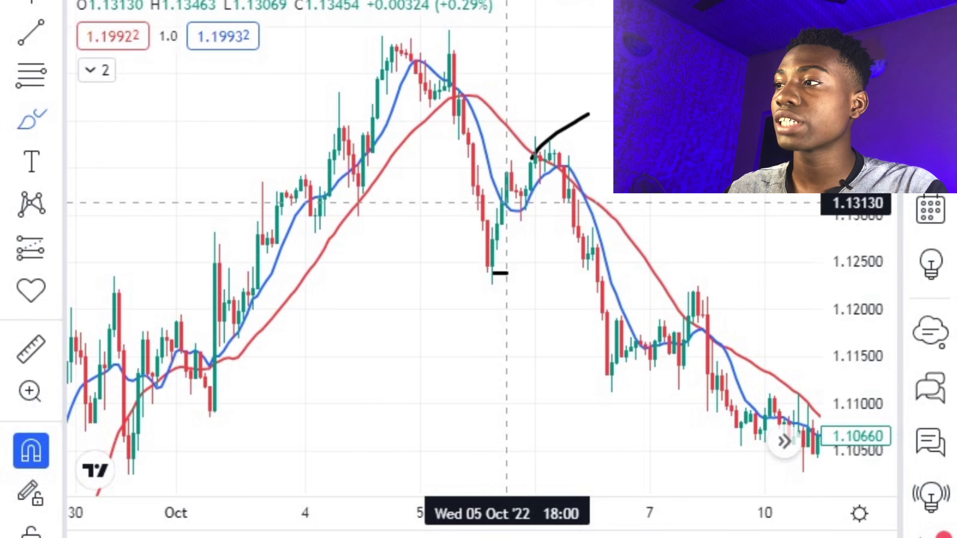
left_click_drag(508, 200, 525, 187)
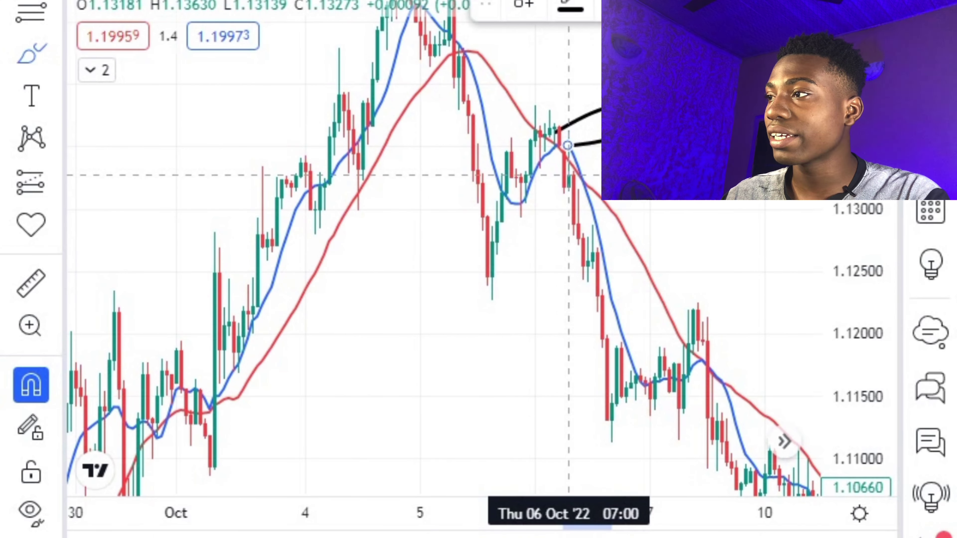
mouse_move(564, 147)
left_mouse_down()
mouse_move(612, 405)
mouse_move(650, 406)
mouse_move(660, 383)
left_mouse_up()
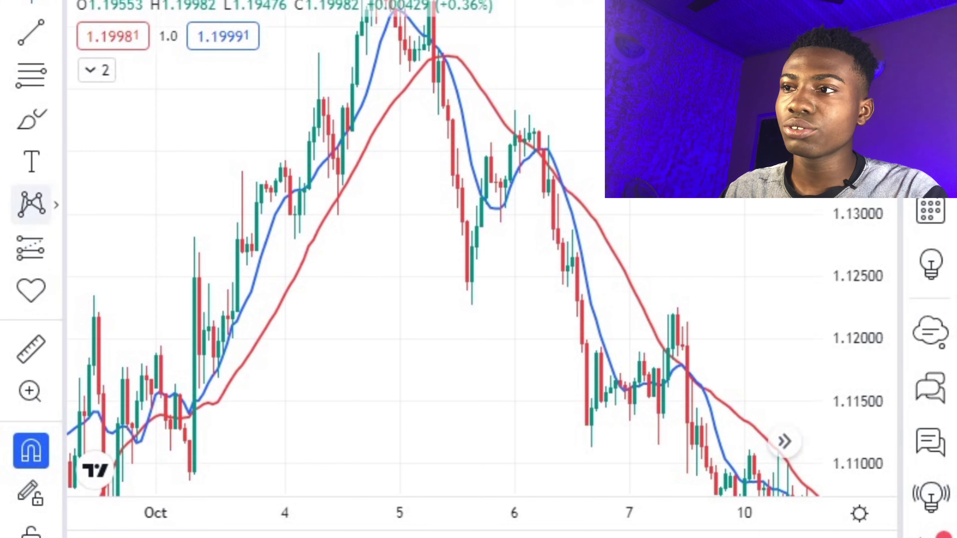
Step: Add a short position at 1.13181 with stop 1.13877 and target 1.11613 (R/R 2.25)
left_click(56, 247)
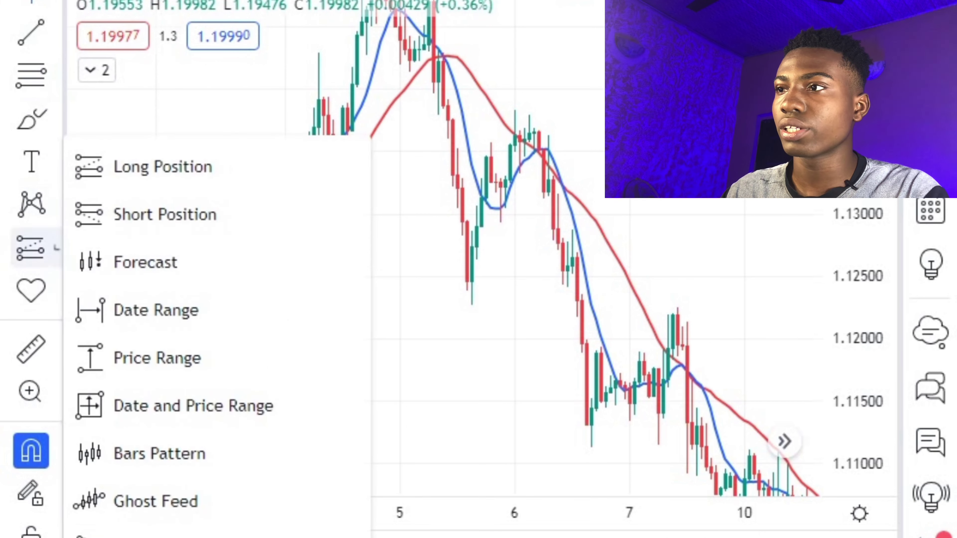
left_click(149, 214)
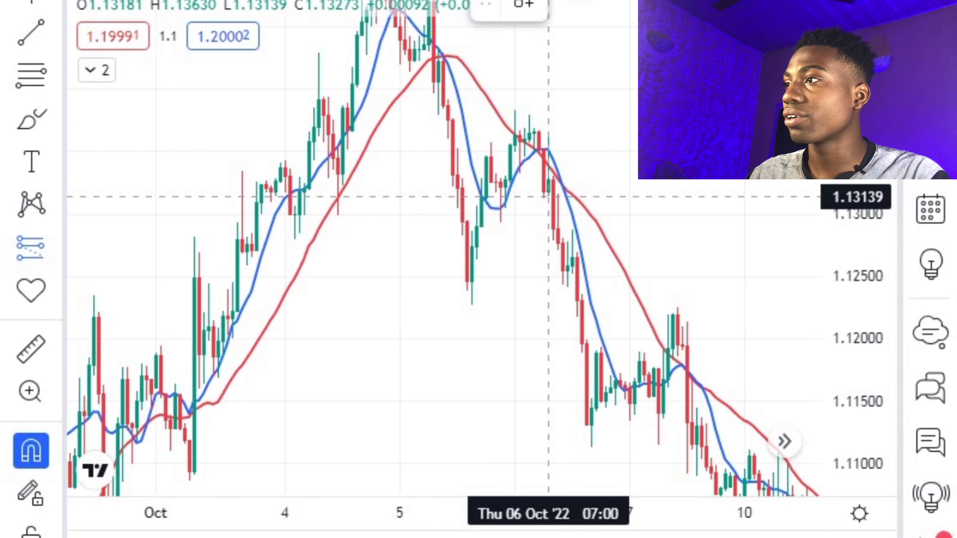
left_click(545, 194)
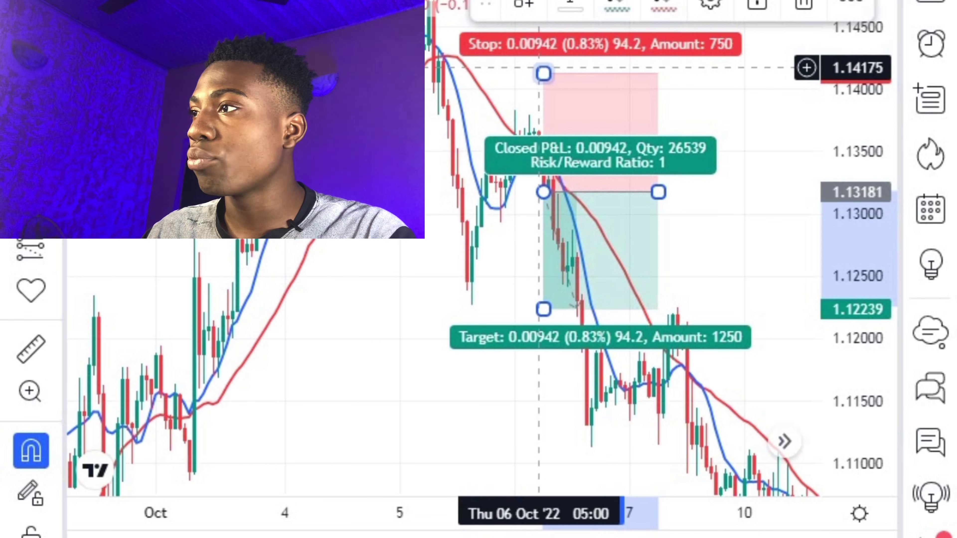
mouse_move(542, 73)
left_mouse_down()
mouse_move(543, 148)
mouse_move(544, 86)
mouse_move(544, 105)
left_mouse_up()
left_click_drag(544, 309, 644, 389)
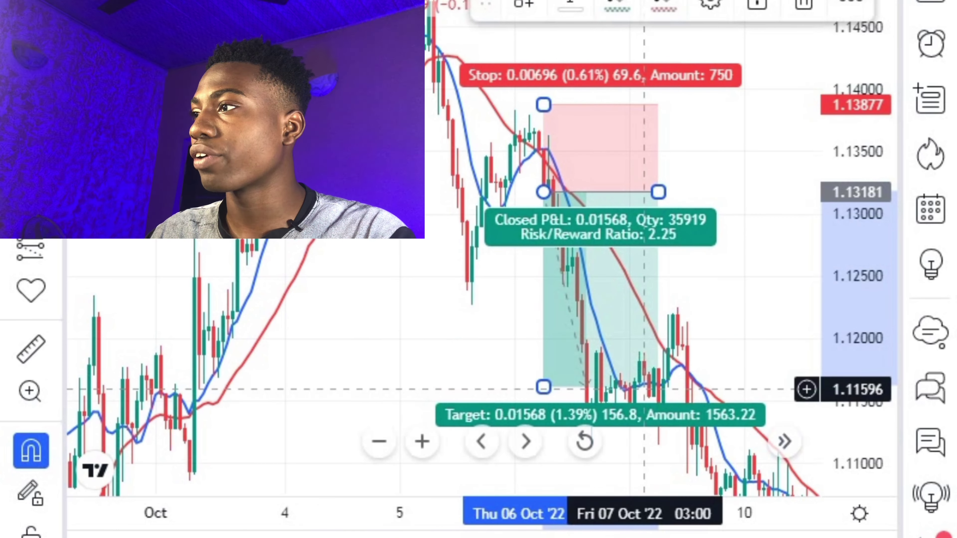
left_click(726, 314)
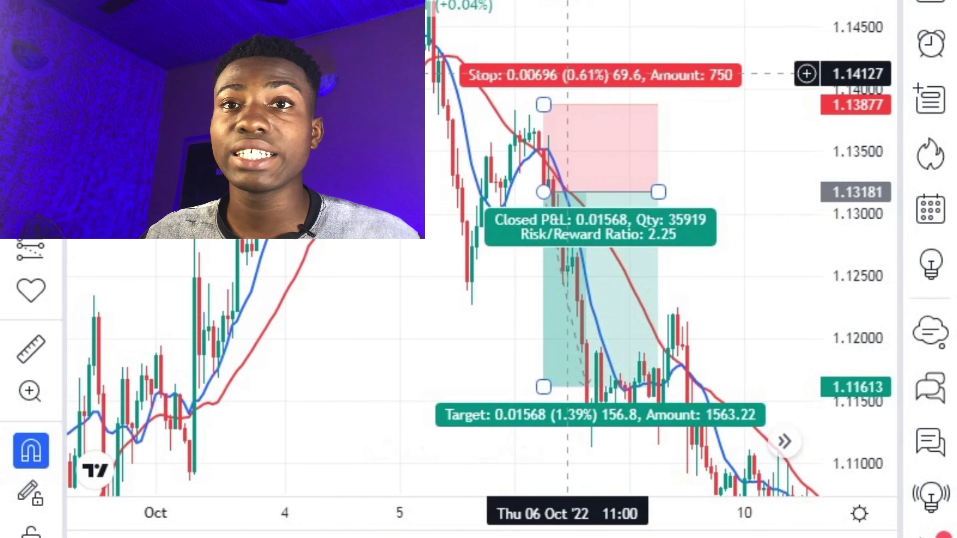